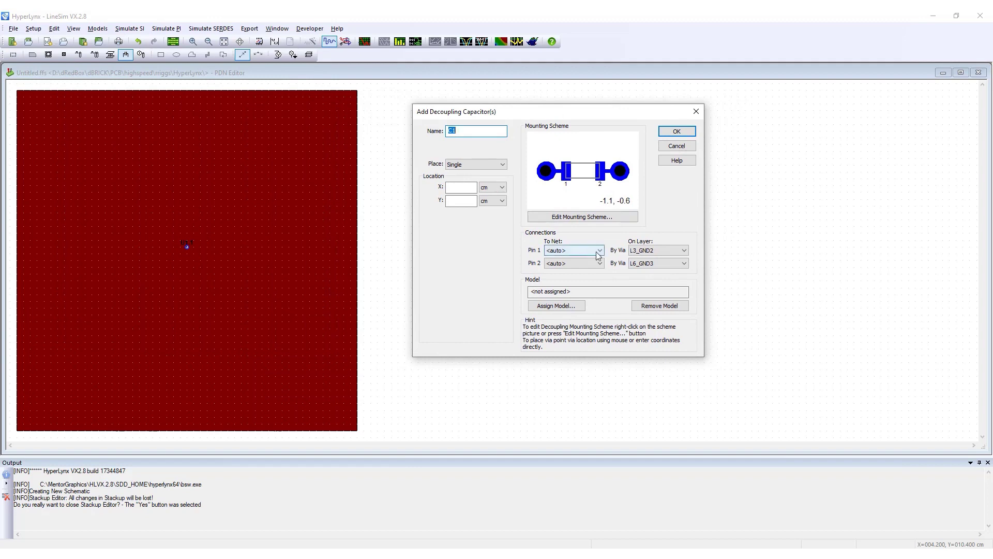
- Connect pin 1 of decoupling capacitor C1 to net P1v2 by via on layer L7_POW1
left_click(600, 251)
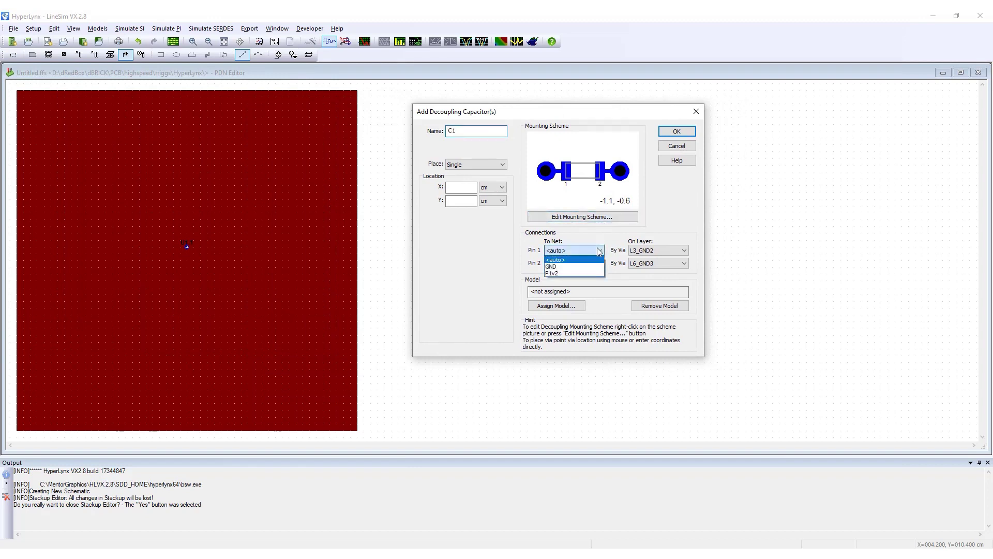
left_click(578, 273)
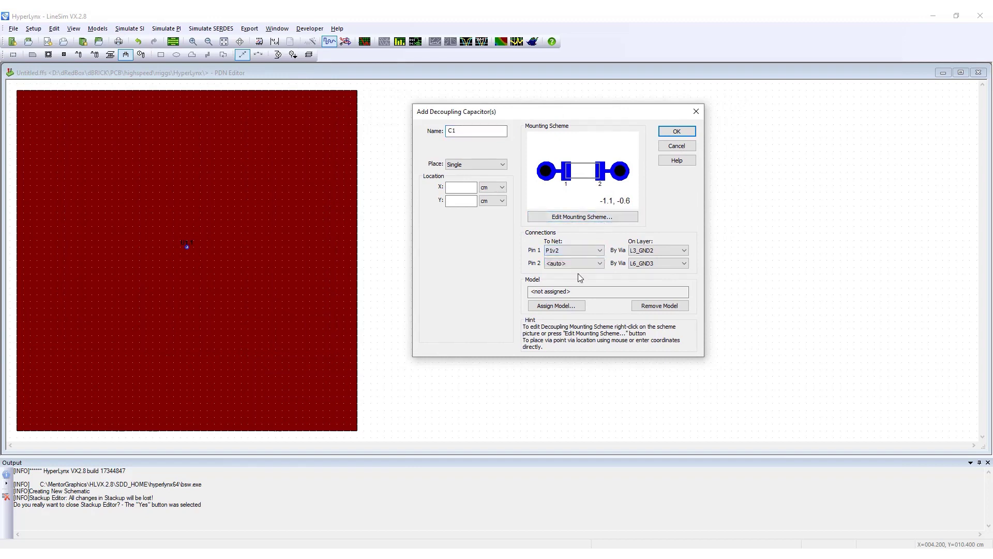
left_click(657, 252)
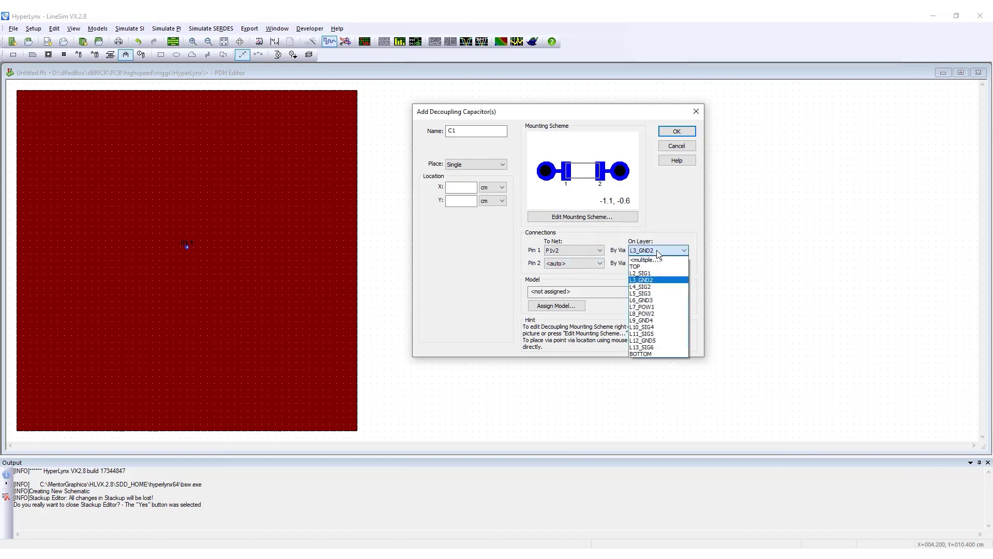
left_click(658, 252)
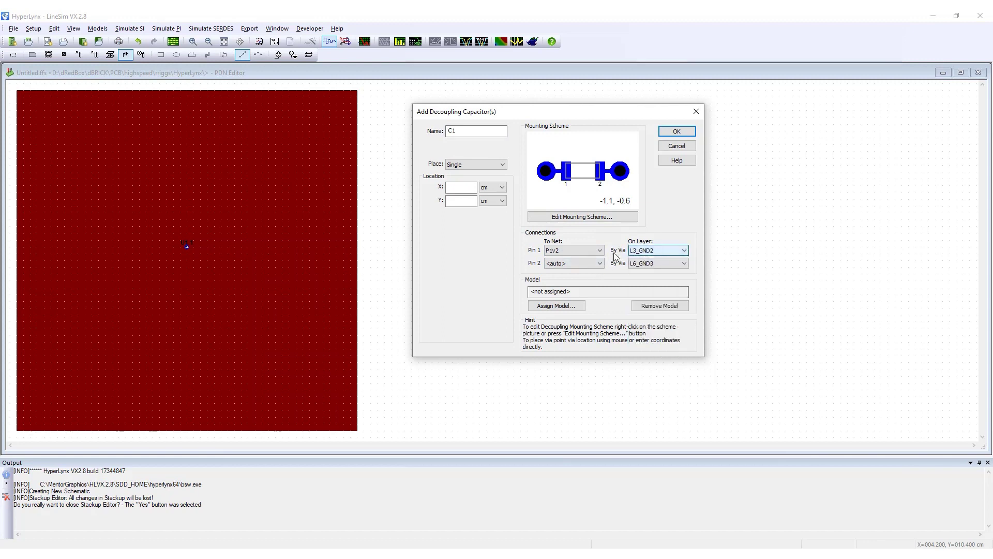
left_click(657, 250)
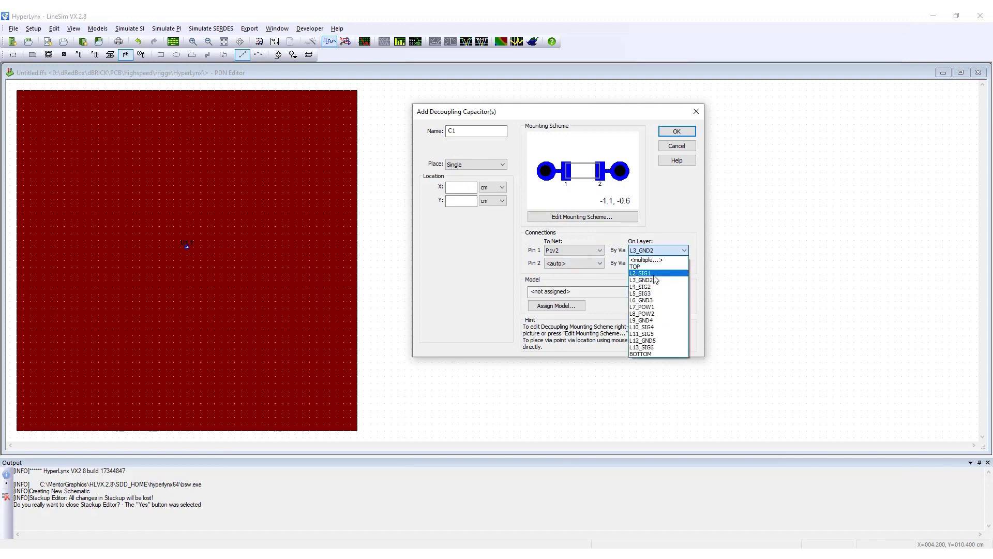
left_click(654, 302)
- Connect pin 2 of C1 to net GND by via on layer L6_GND3
left_click(595, 263)
left_click(569, 273)
left_click(665, 264)
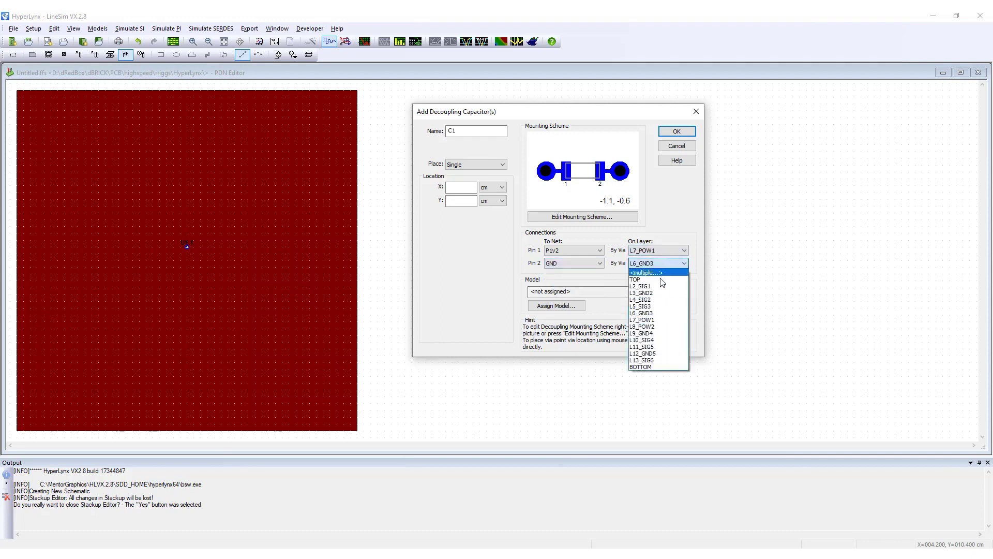
left_click(655, 313)
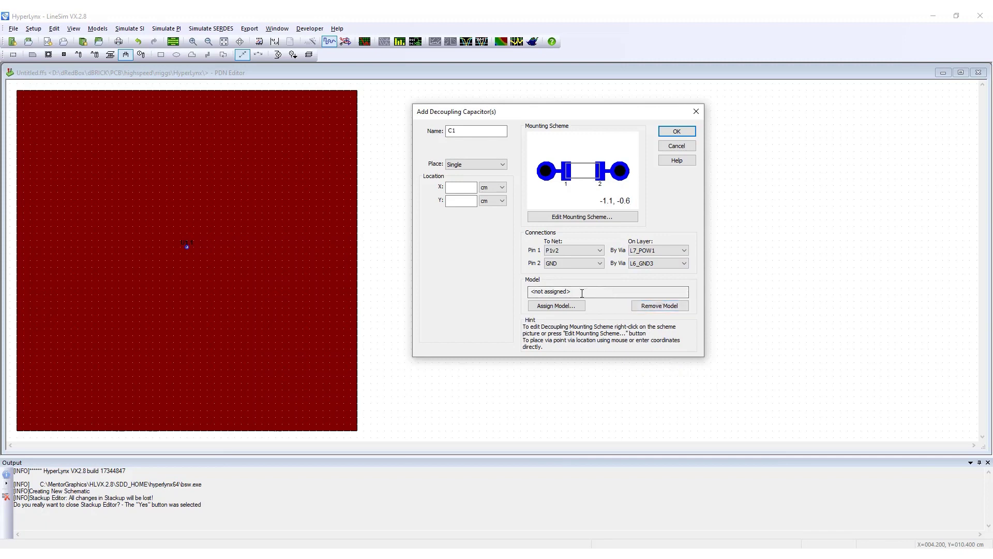
- Assign C1 a simple C-L-R model of 100 nF and 25 mOhm and place it at about X 5.6 cm, Y 5.6 cm
left_click(566, 308)
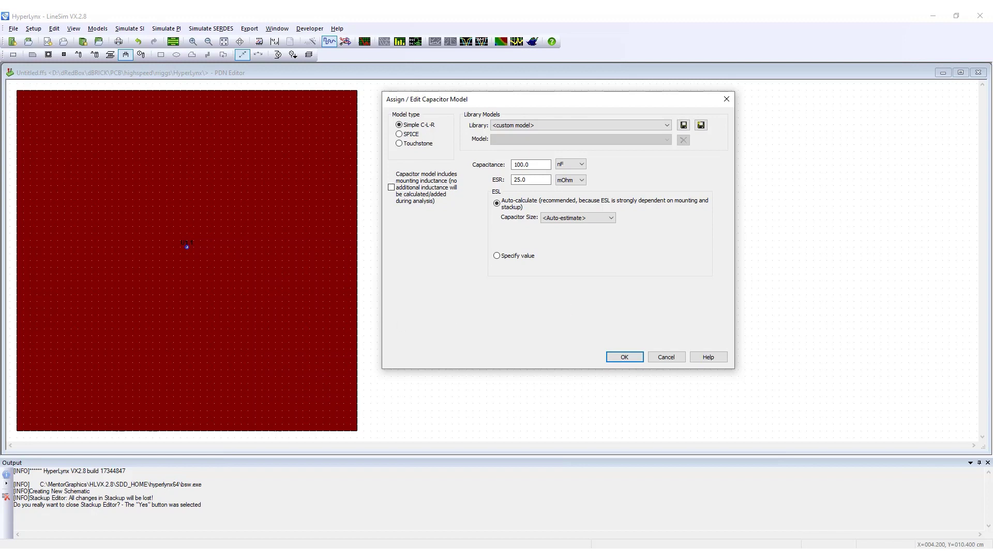
left_click(633, 357)
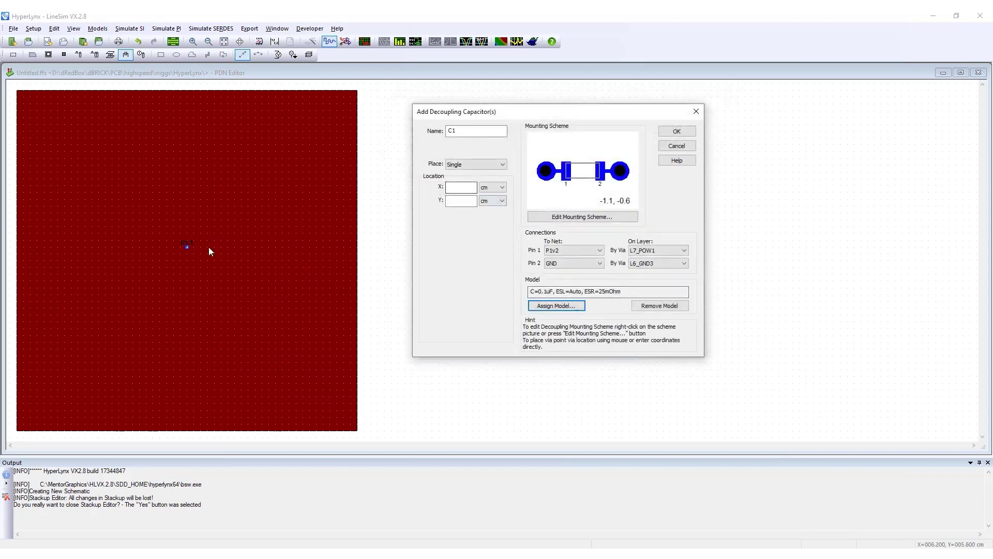
left_click(205, 241)
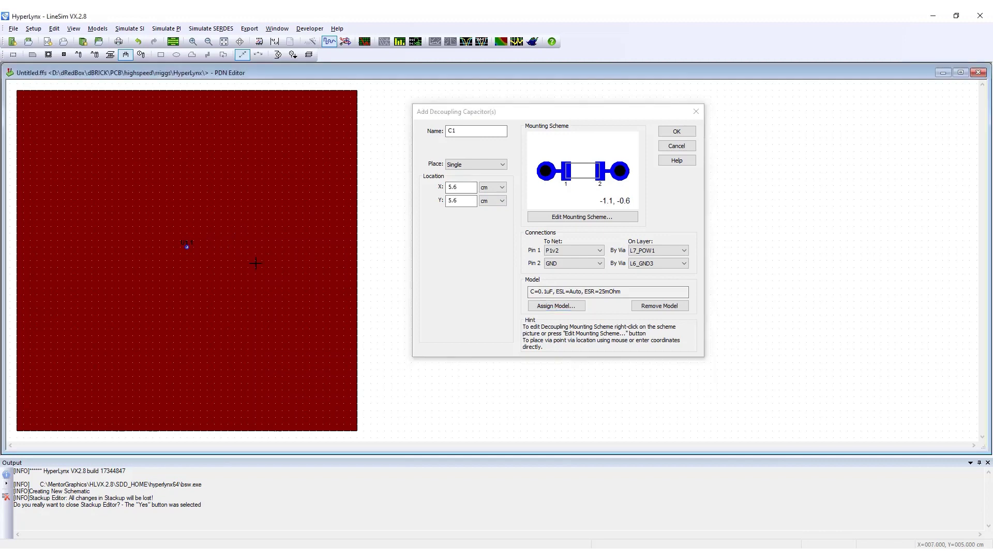
left_click(678, 132)
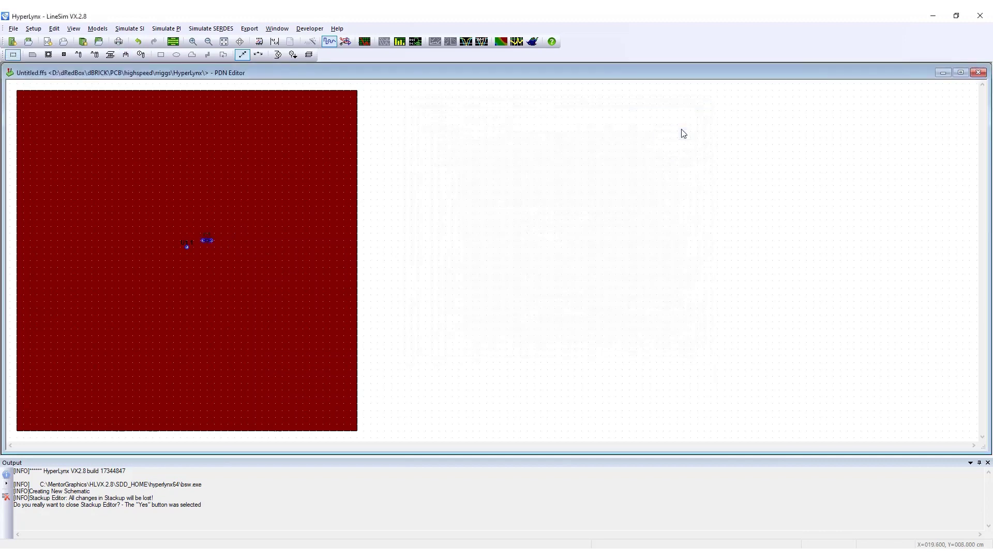
- Start a new distributed analysis in the Decoupling Wizard and choose GND and P1v2 as the nets to analyze
left_click(130, 29)
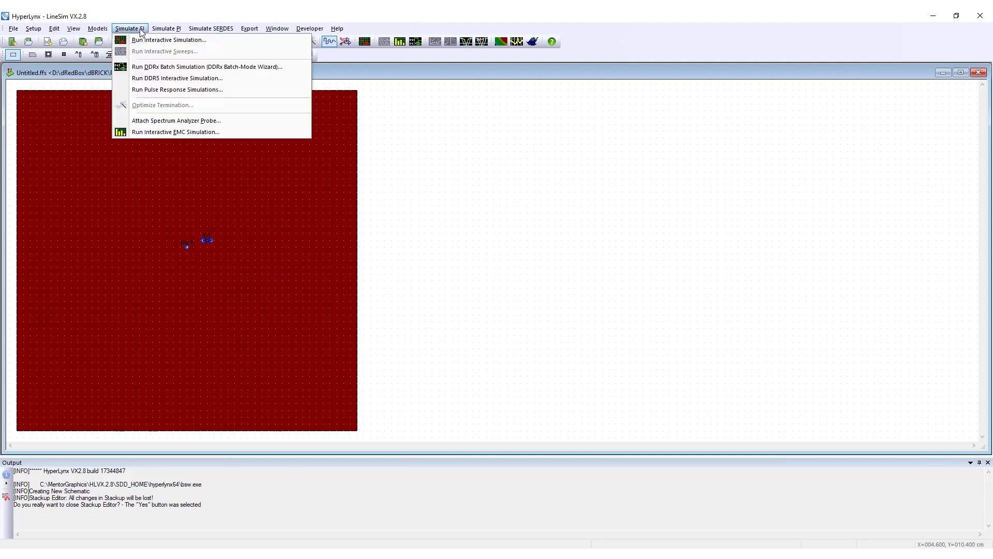
mouse_move(166, 29)
left_click(176, 66)
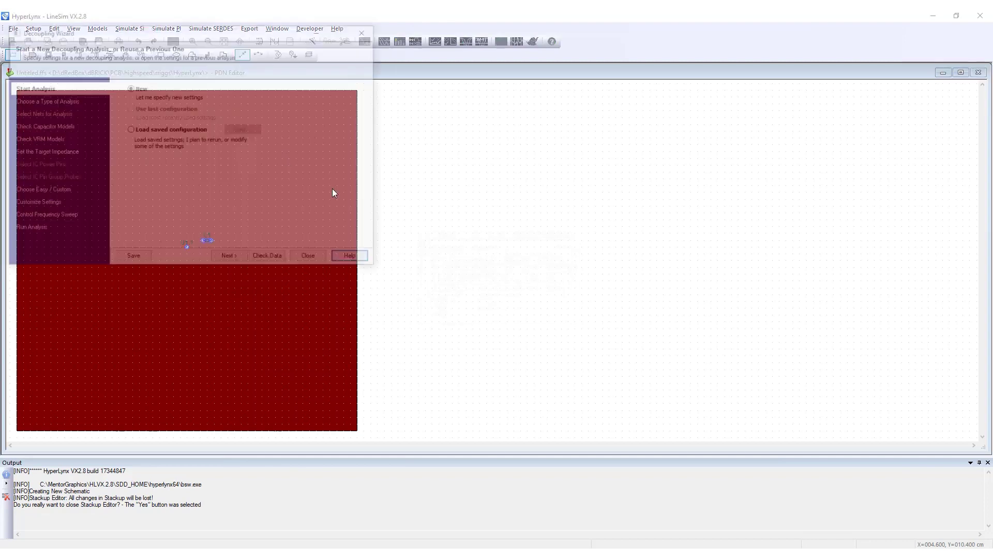
left_click(349, 259)
left_click(231, 258)
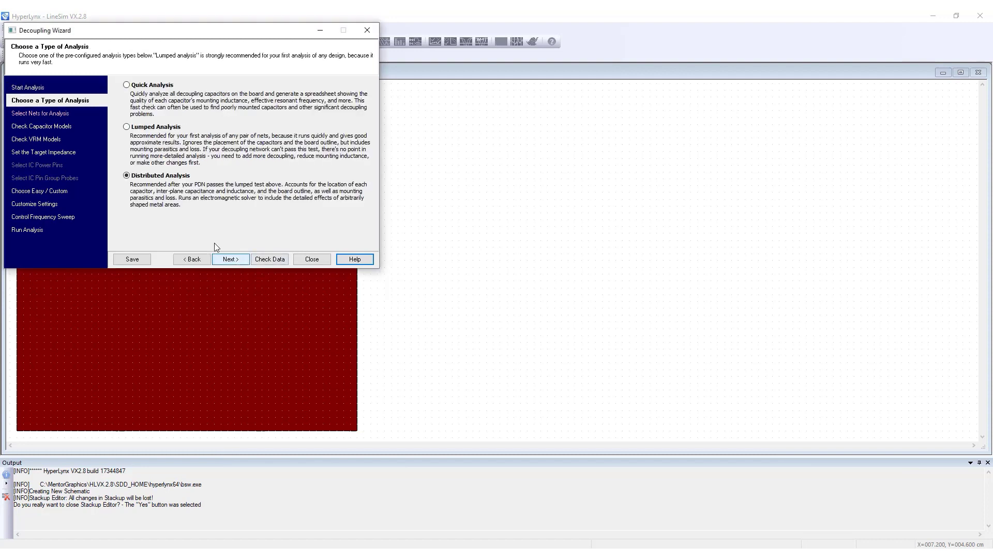
left_click(230, 258)
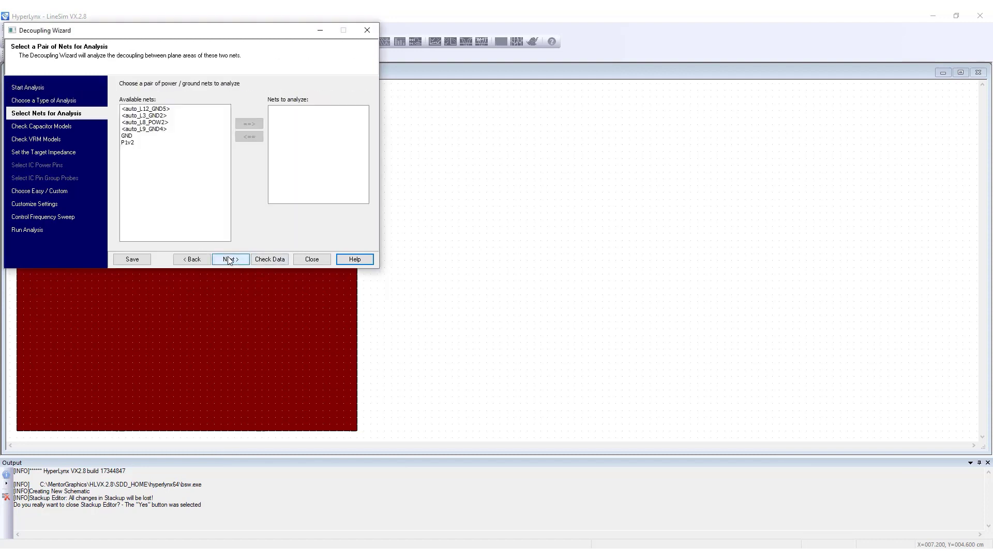
double_click(132, 136)
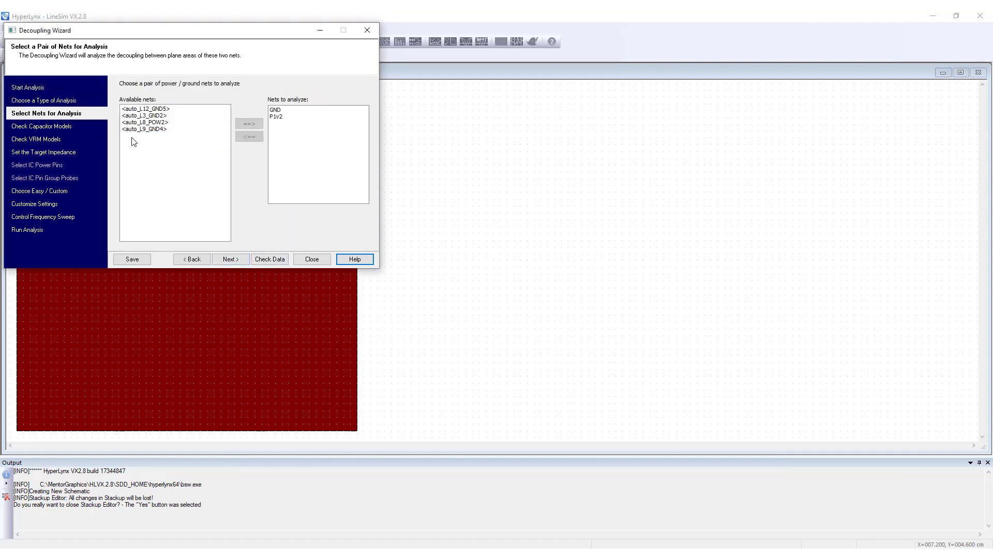
left_click(231, 258)
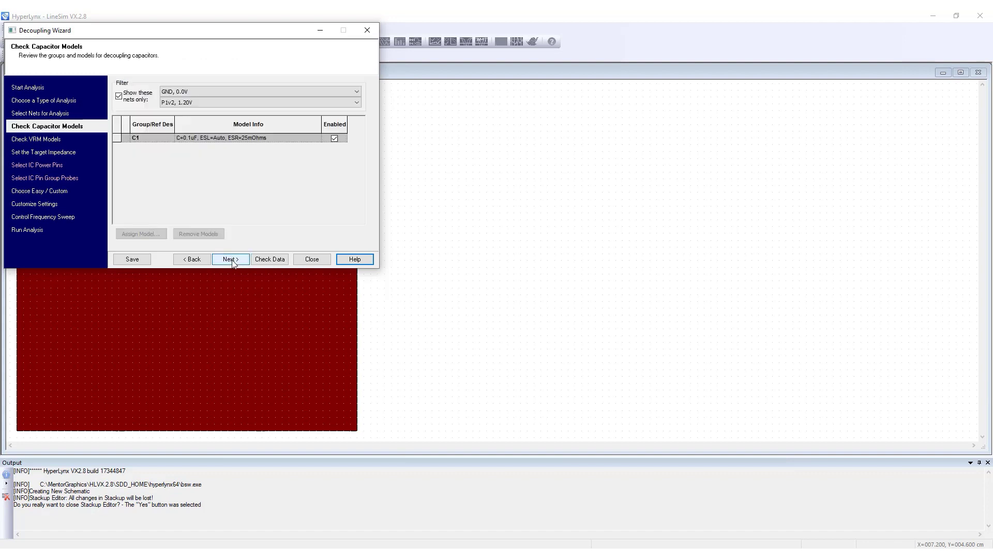
- Accept the listed capacitor and VRM models and set the target impedance to 50 mOhms
left_click(232, 259)
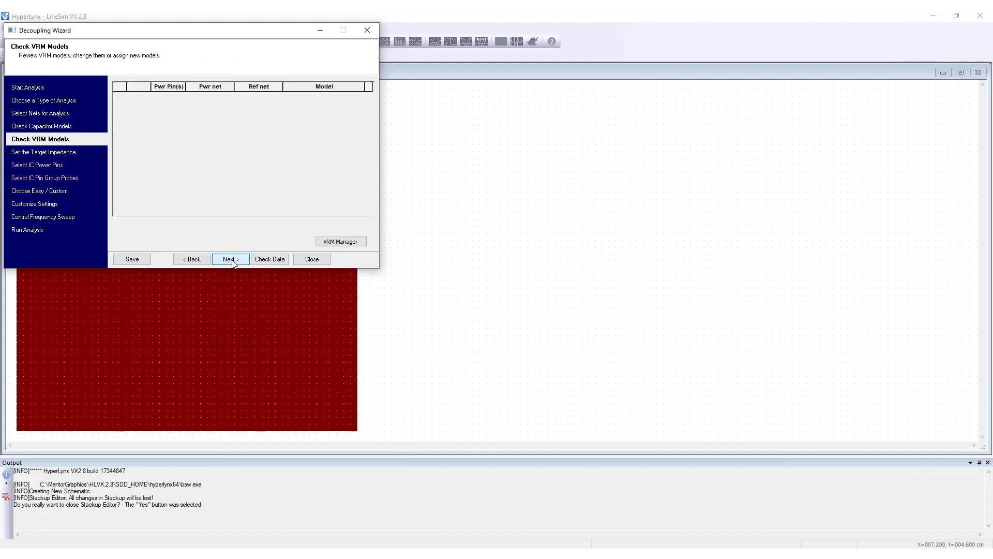
left_click(231, 259)
double_click(180, 143)
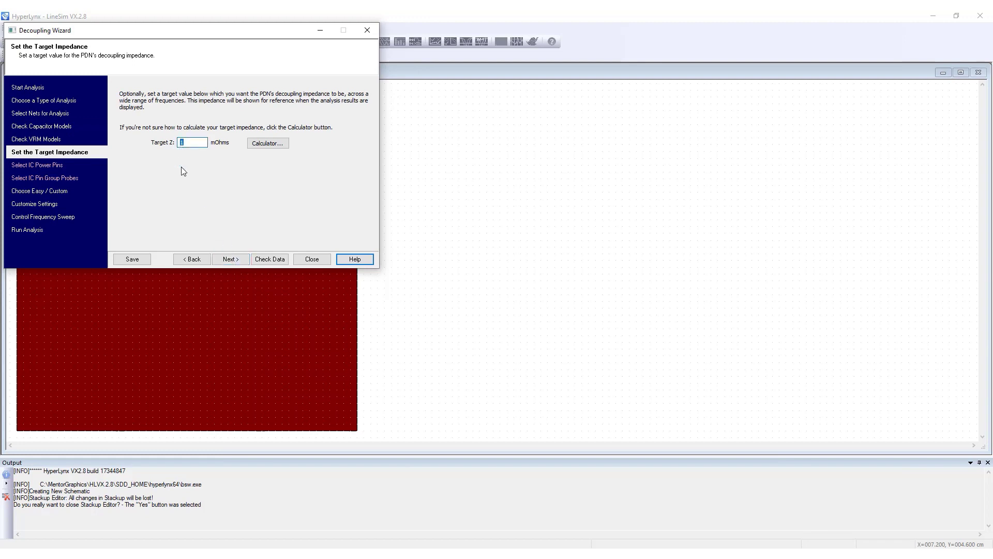
left_click(231, 259)
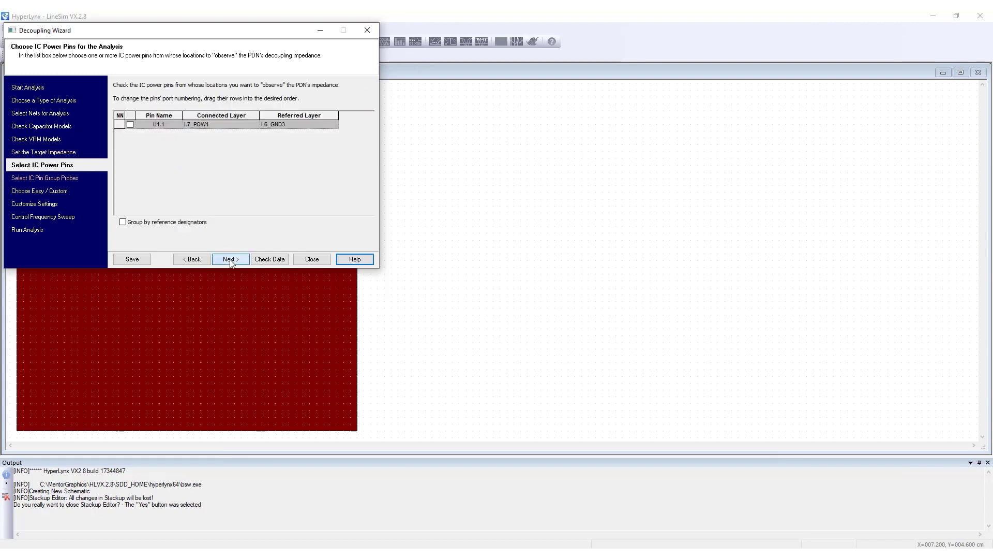
- Select IC power pin U1.1 as the observation point and keep the IC pin group probe settings as they are
left_click(129, 124)
left_click(224, 259)
left_click(223, 259)
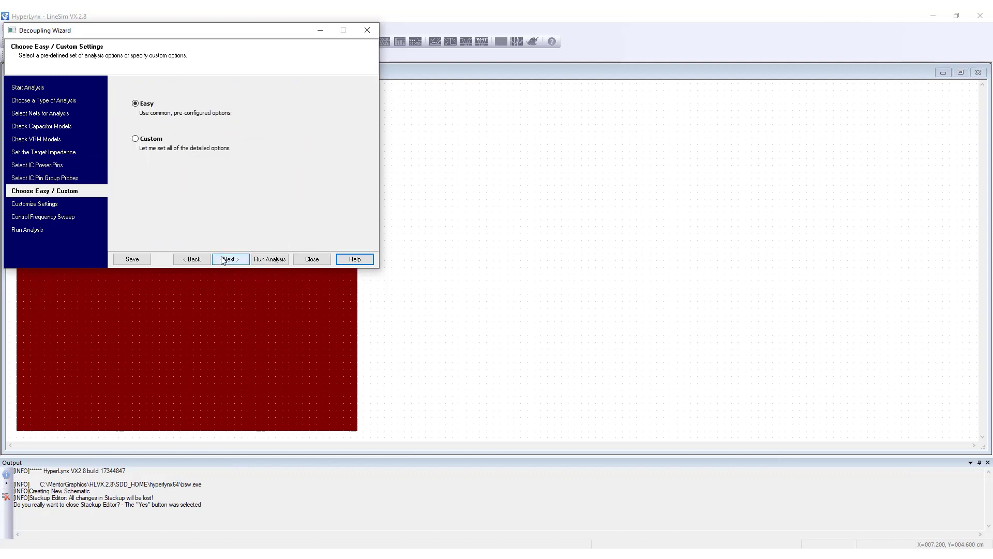
- Keep the Easy settings and run the decoupling analysis with a frequency sweep from 1 to 100 MHz
left_click(223, 259)
left_click(223, 259)
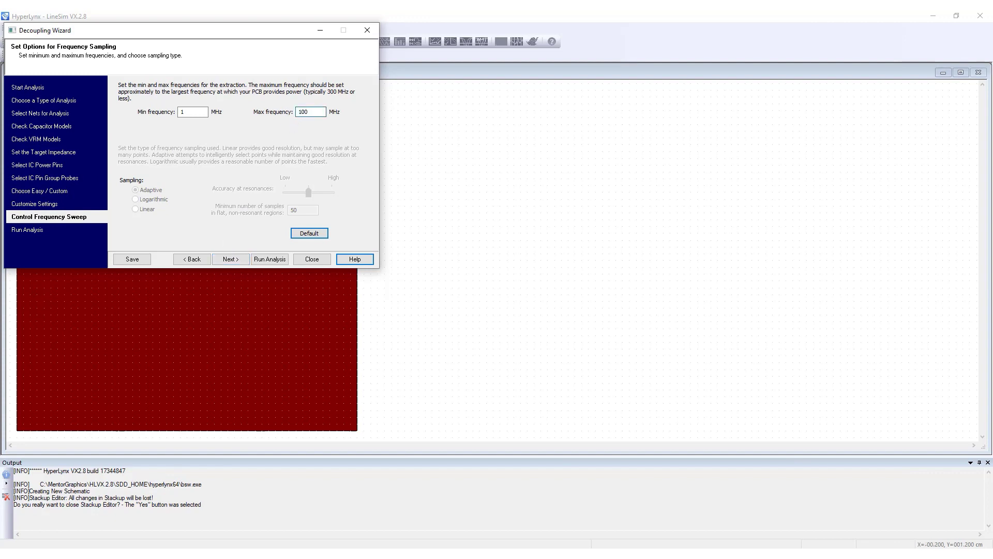
left_click(65, 418)
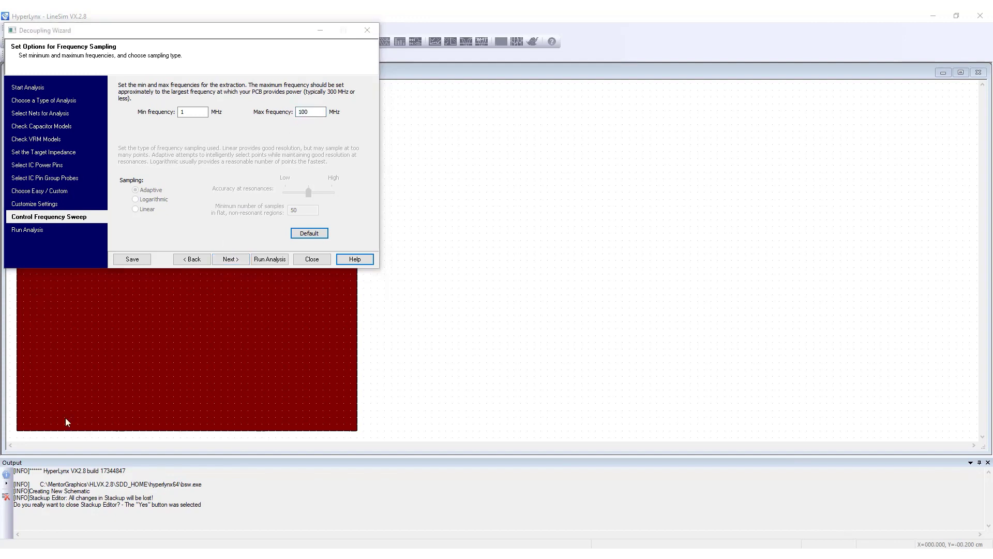
left_click(230, 259)
left_click(262, 259)
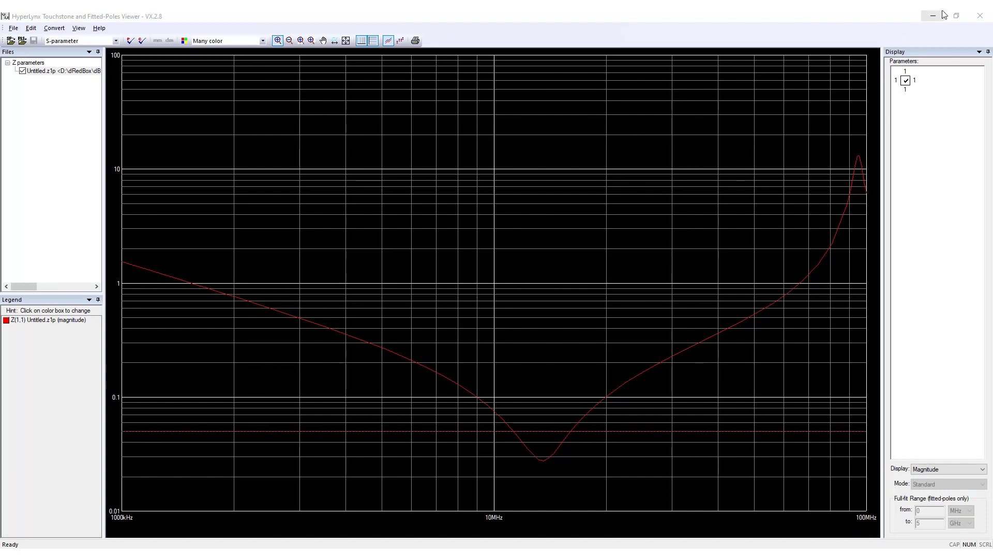
- Return to the PDN Editor and move C1 to the board's upper-right corner, at about X 8.8 cm, Y 9.2 cm
mouse_move(215, 554)
left_click(195, 525)
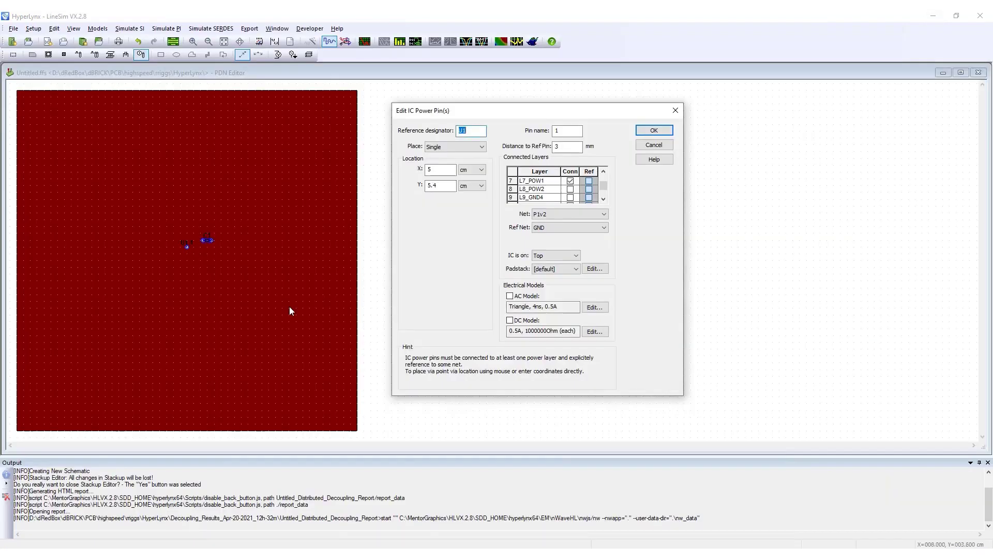
left_click(677, 111)
left_click_drag(209, 245, 318, 121)
- Rerun the decoupling analysis with the last configuration, view the impedance curve, and close the wizard
left_click(166, 28)
left_click(176, 67)
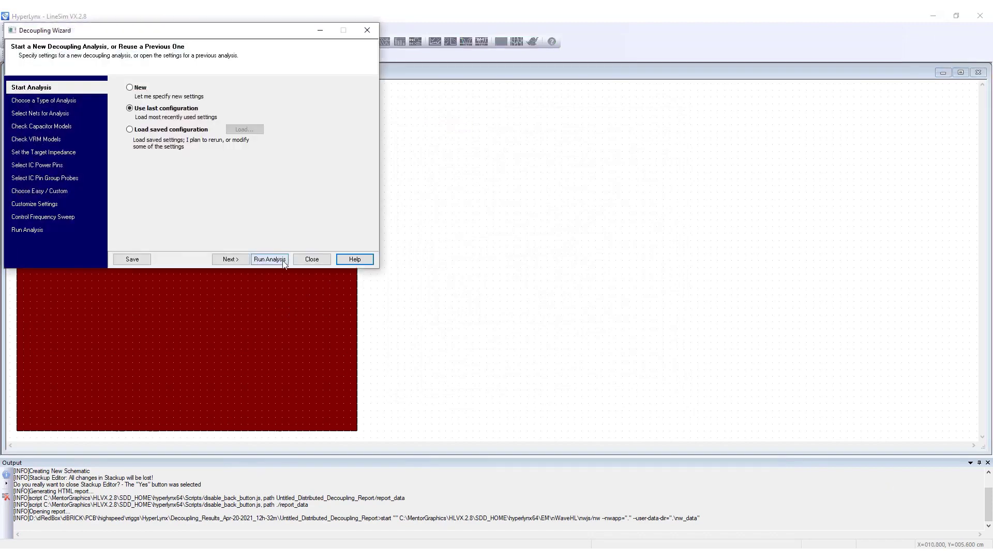
left_click(269, 259)
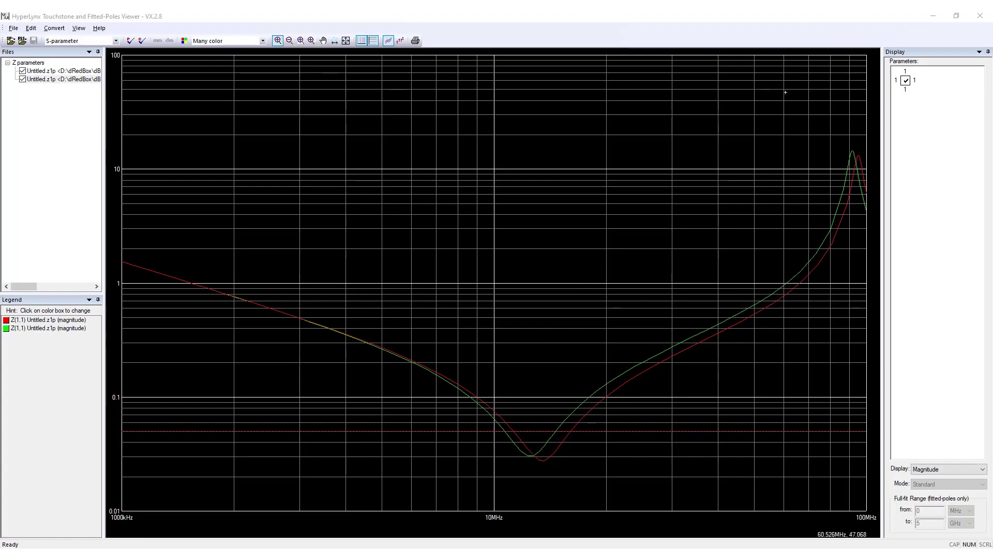
left_click(935, 17)
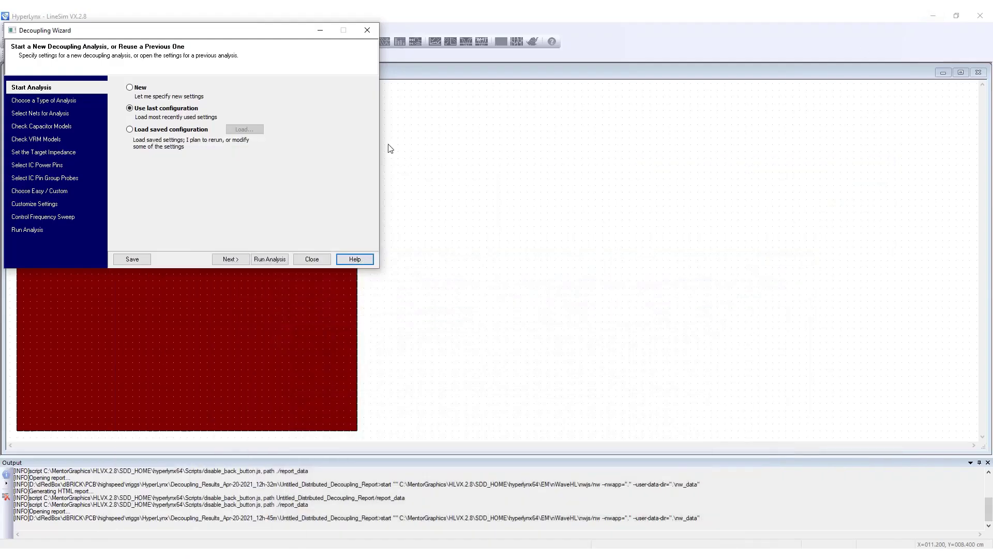
left_click(312, 259)
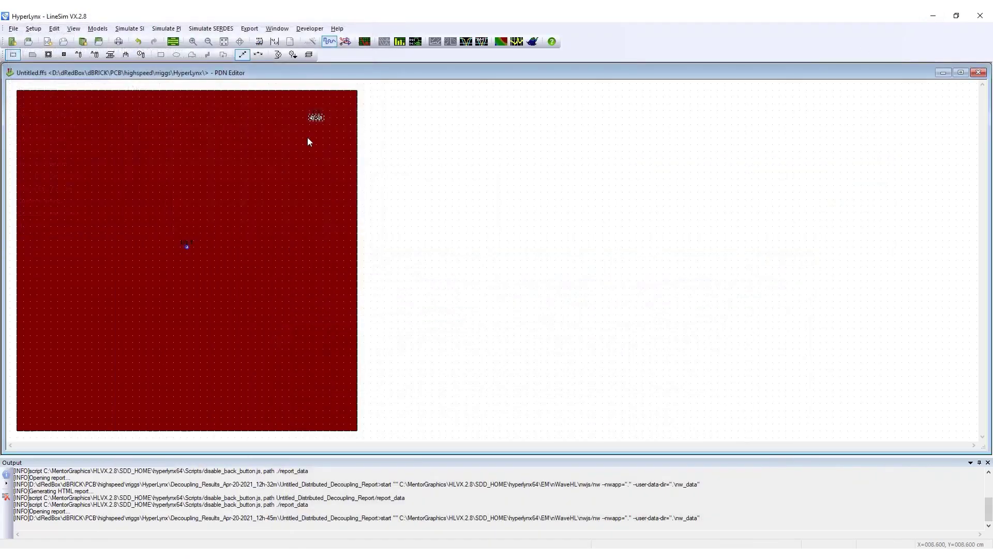
- Edit C1's mounting scheme so both vias sit on the same long side of the capacitor, directly above their pads
mouse_move(316, 115)
left_click_drag(213, 239, 207, 241)
double_click(207, 241)
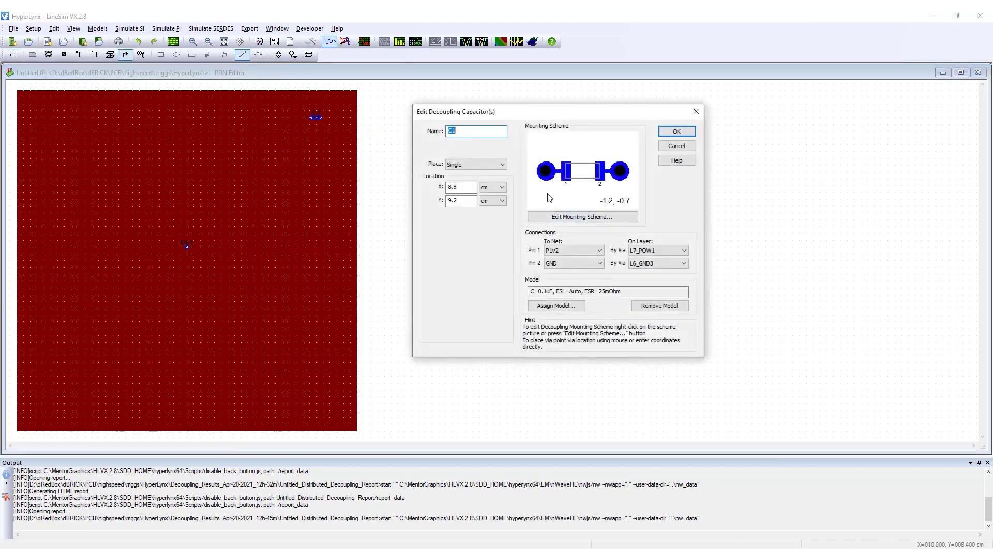
left_click(573, 217)
mouse_move(471, 231)
left_mouse_down()
mouse_move(520, 184)
mouse_move(517, 171)
left_mouse_up()
left_click(659, 239)
left_click_drag(660, 239, 614, 179)
left_click(641, 235)
left_click_drag(646, 234, 617, 193)
left_click(466, 235)
left_click_drag(467, 235, 514, 176)
left_click(575, 336)
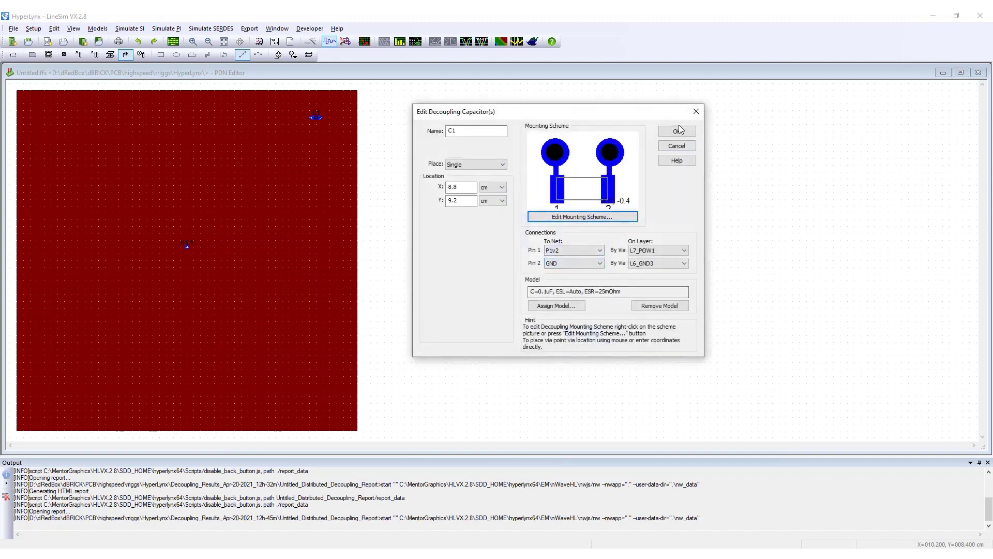
left_click(677, 132)
- Run the decoupling analysis for the new via mounting and view the full impedance plot
left_click(167, 28)
left_click(207, 65)
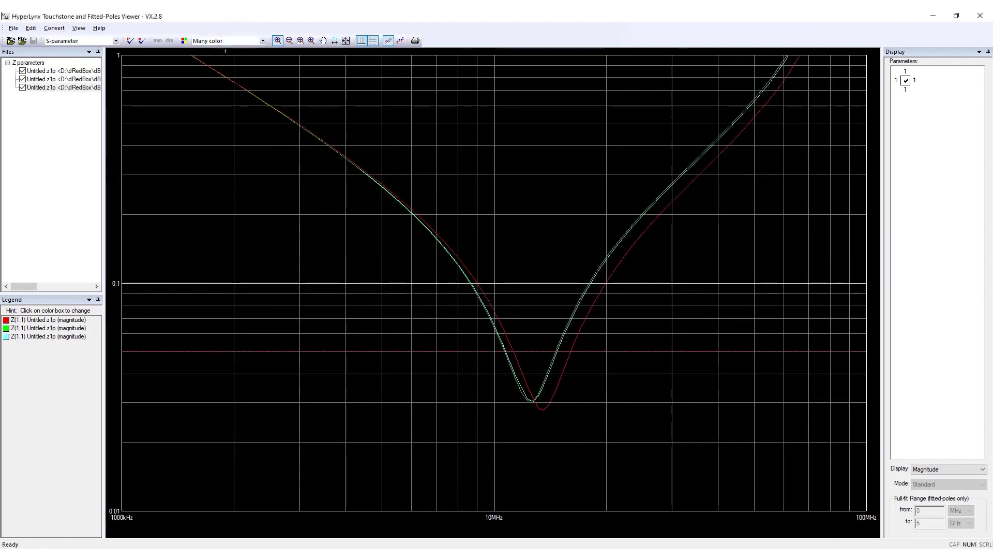
left_click(346, 40)
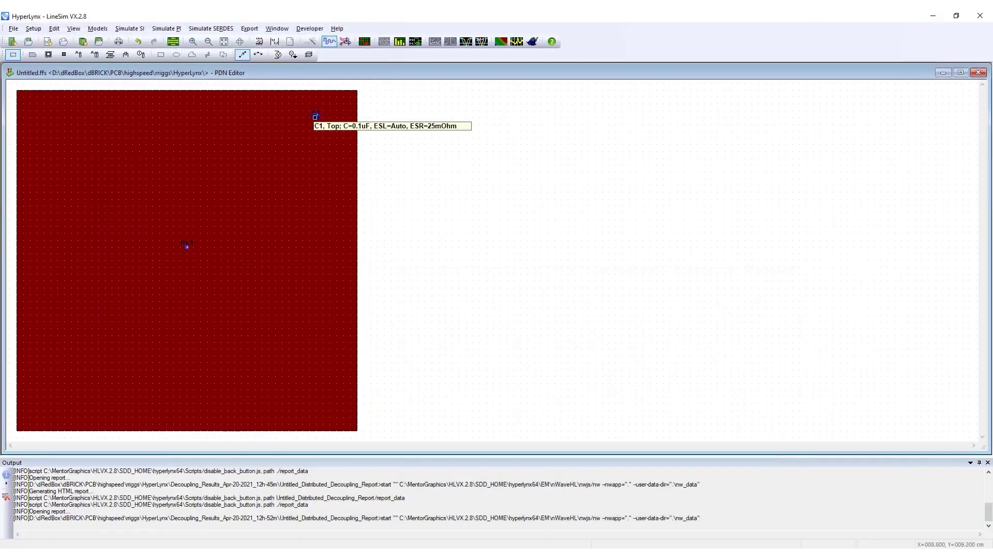
- Move C1 beside the IC pin near the board's centre and turn it into a 1 x 5 capacitor array
left_click_drag(315, 116, 202, 245)
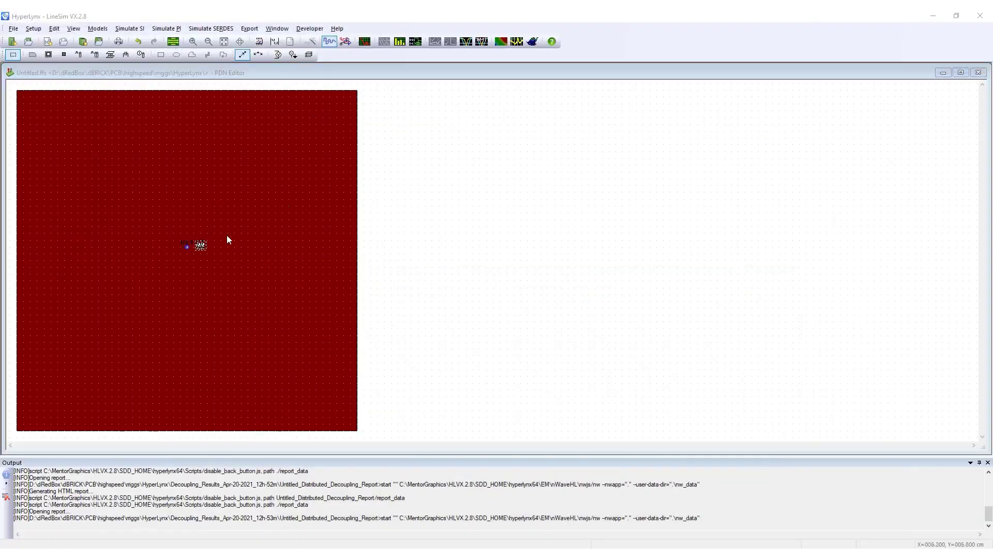
double_click(200, 245)
left_click(468, 179)
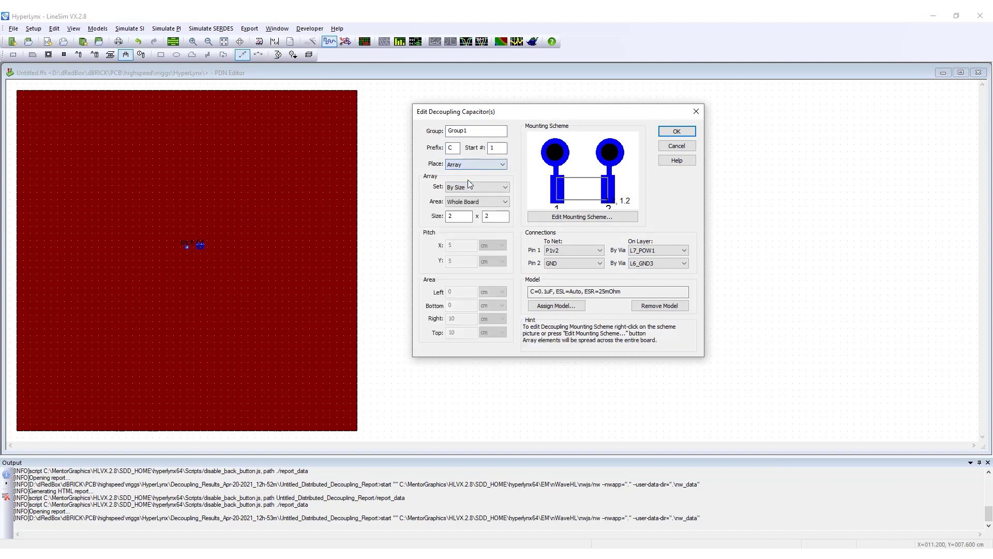
type("1")
left_click(491, 217)
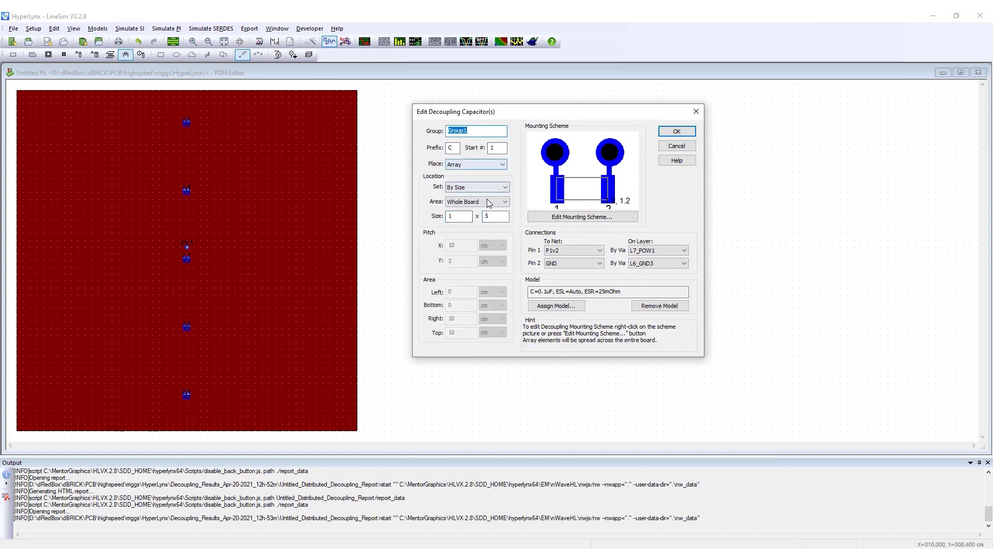
- Confine the capacitor array to a rectangular area with left 5.6, bottom 3.6, right 7.2 and top 5.8 cm
left_click(477, 201)
left_click(475, 217)
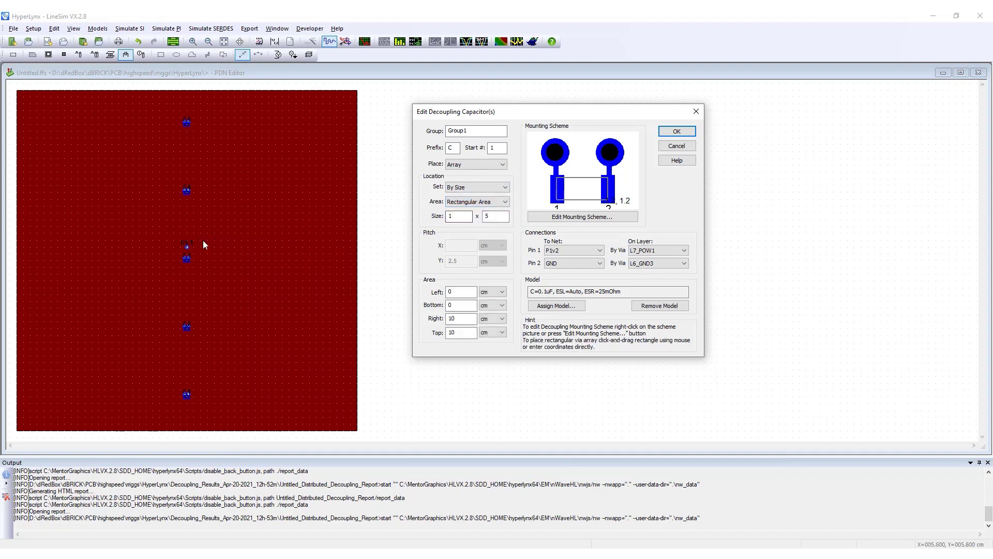
left_click_drag(207, 234, 247, 287)
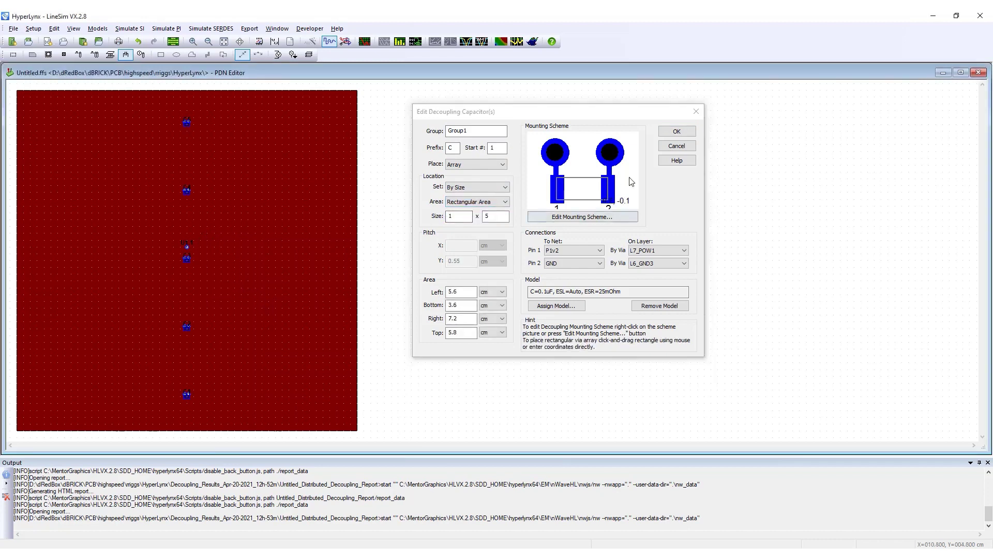
left_click(672, 133)
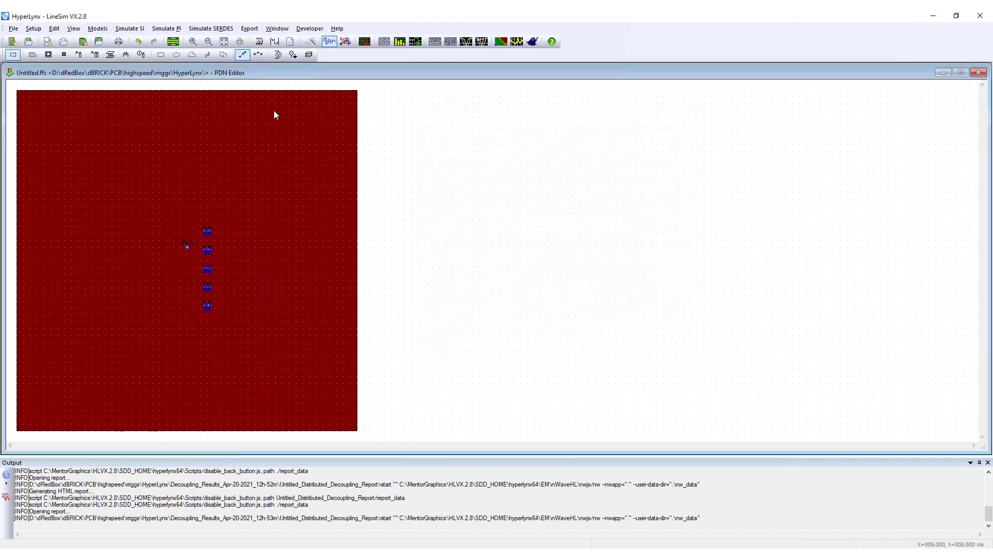
- Run the decoupling analysis for the five-capacitor array with the last configuration, view the impedance curve, and close the wizard
left_click(173, 30)
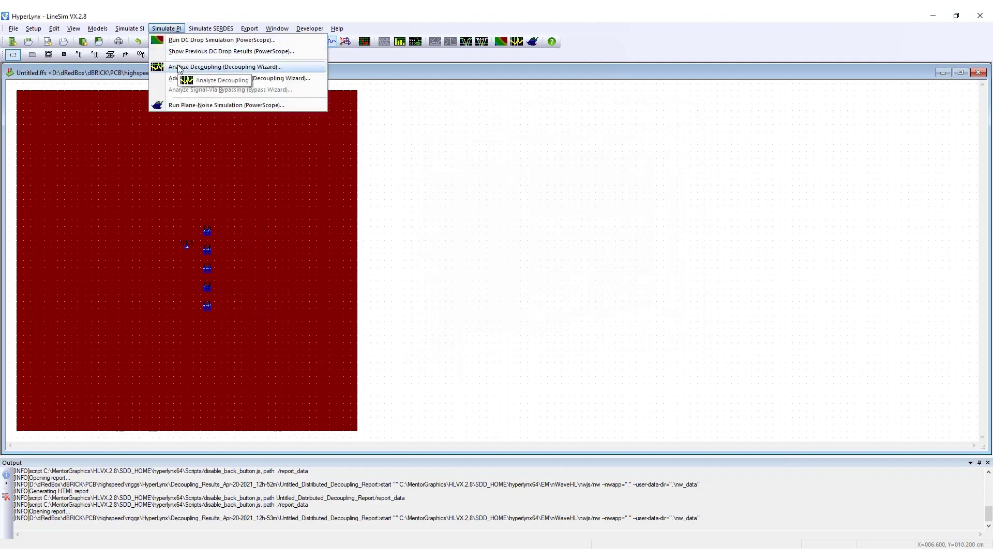
left_click(178, 64)
left_click(271, 259)
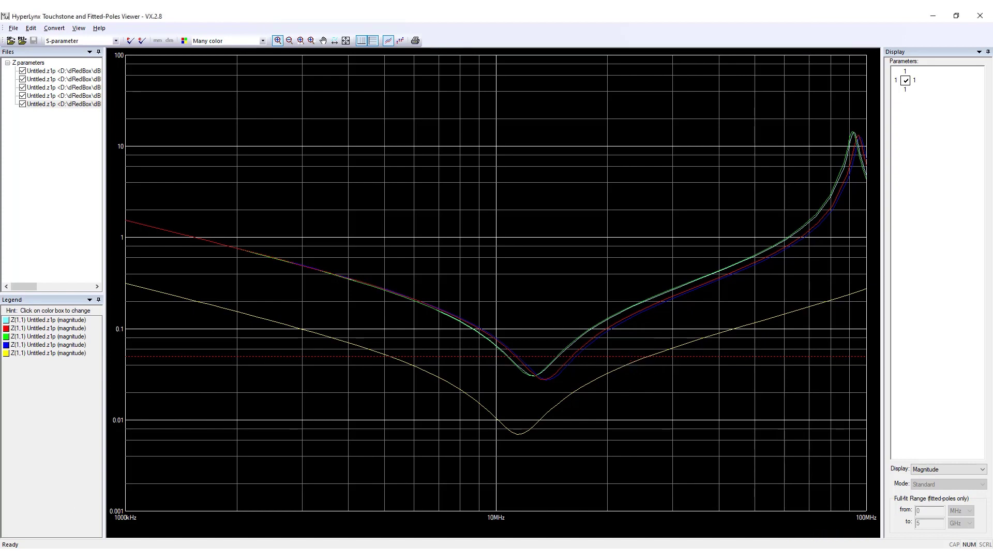
left_click(927, 20)
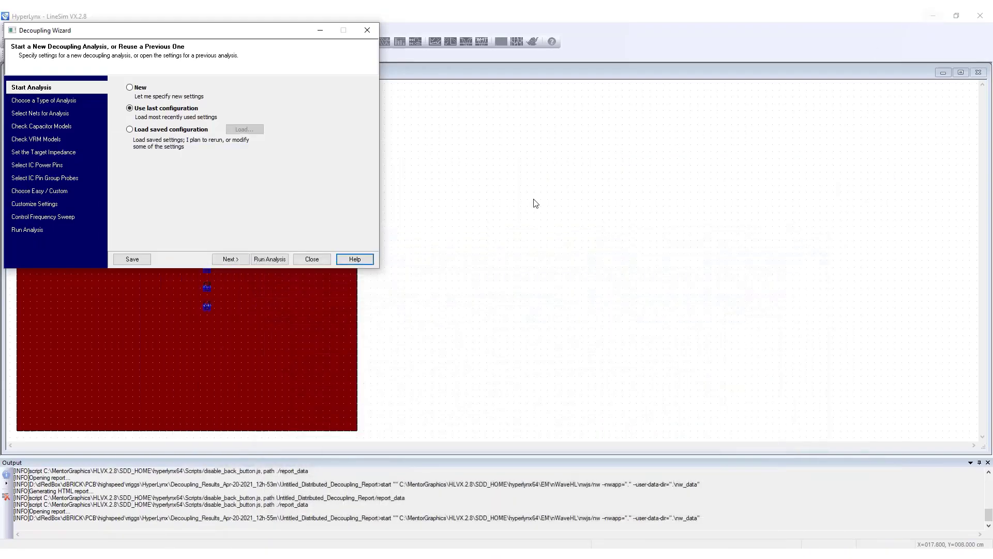
left_click(312, 259)
- Enlarge the array to a single column of ten capacitors spanning left 5.2, bottom 2.6, right 8.4 and top 7.2 cm
double_click(188, 240)
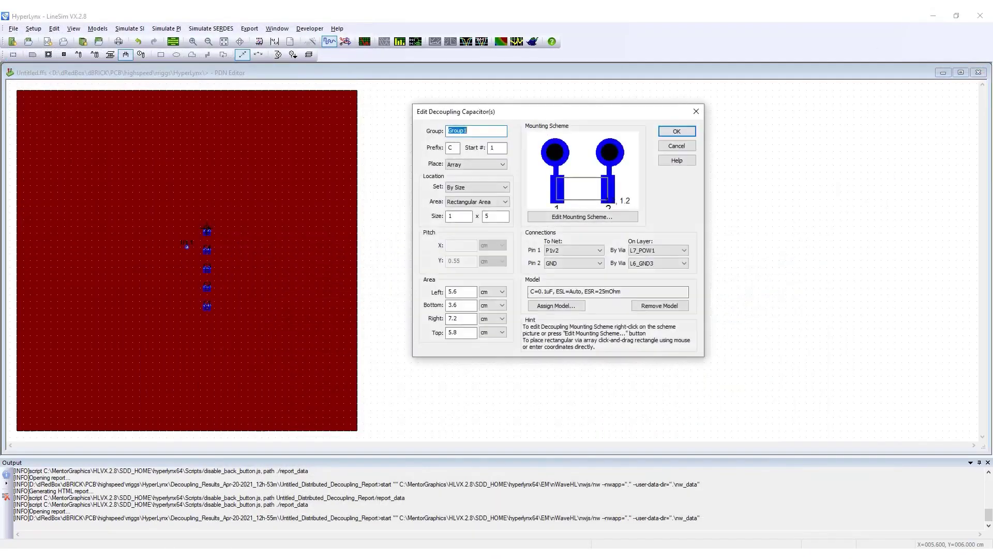
left_click(495, 215)
key("Tab")
left_click(676, 132)
- Run the decoupling analysis for the ten-capacitor column and close the wizard
left_click(166, 29)
left_click(207, 67)
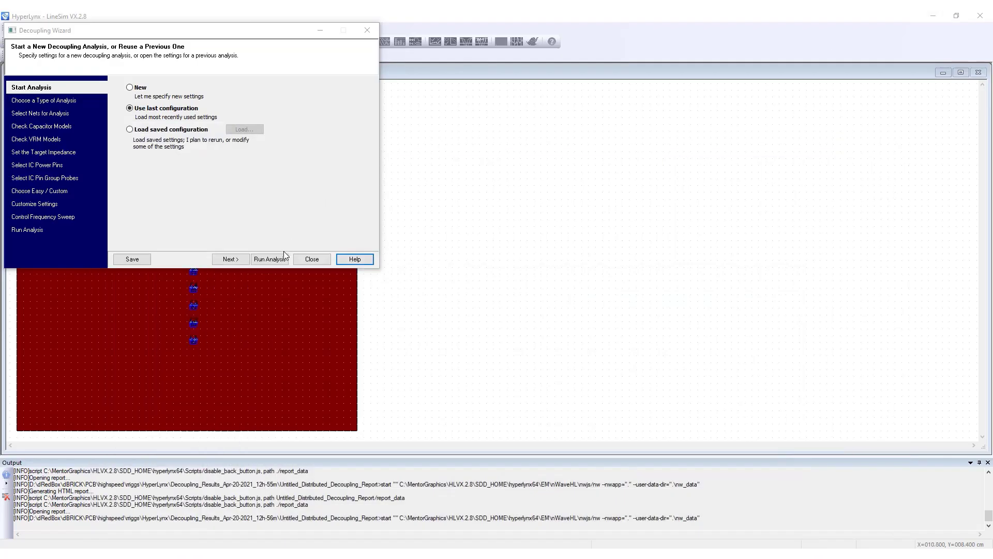
left_click(312, 259)
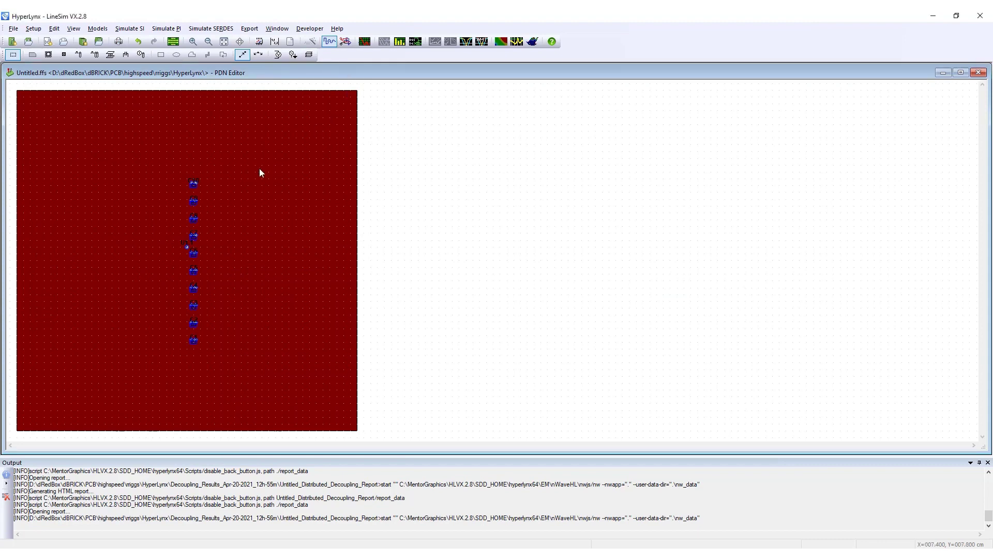
- Split the capacitors into two columns of five around the IC pin and set the left group's capacitance to 1 uF
left_click(194, 186)
double_click(193, 185)
left_click(571, 306)
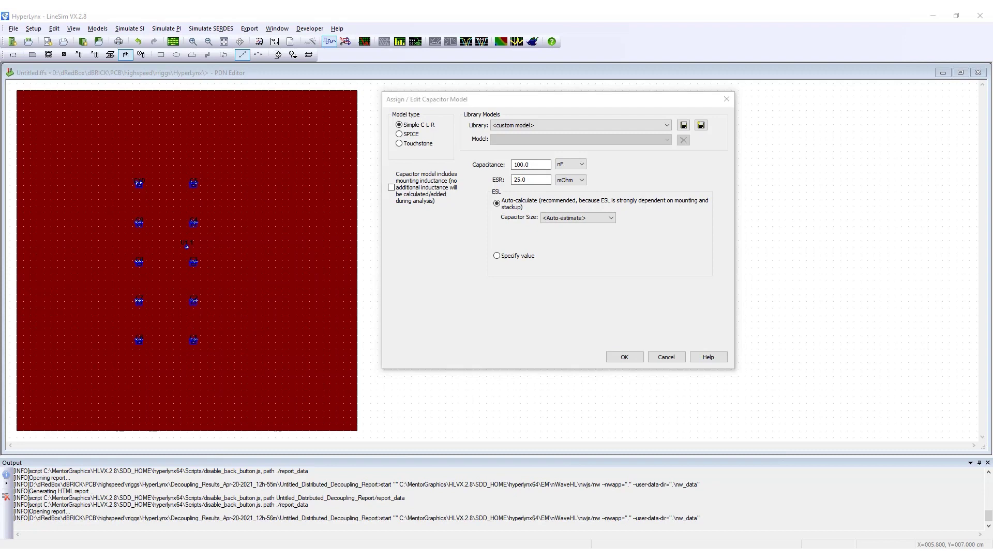
left_click(582, 165)
left_click(569, 181)
double_click(530, 164)
type("1")
left_click(623, 357)
left_click(619, 356)
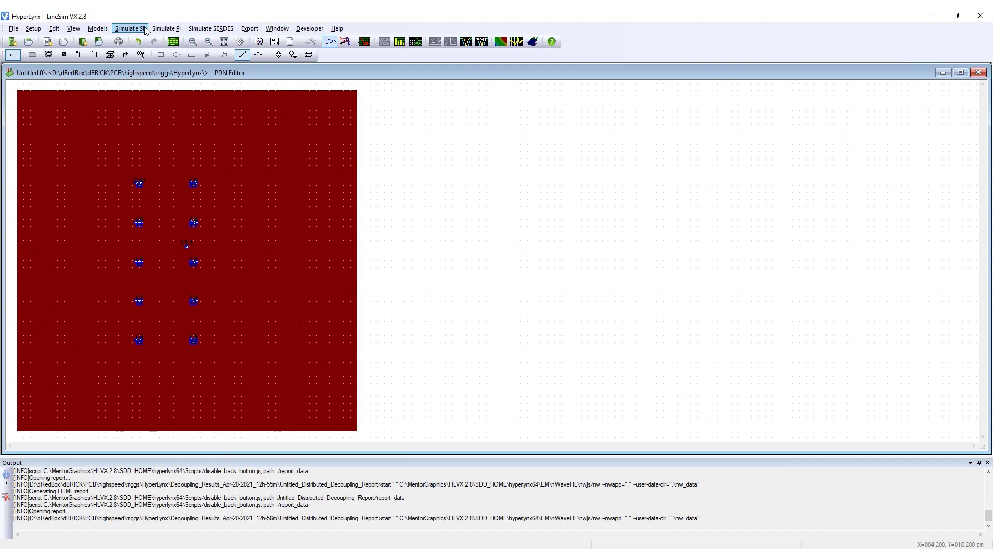
- Run the decoupling analysis for the mixed 0.1 uF and 1 uF groups, view the impedance curves, and close the wizard
left_click(145, 30)
left_click(181, 66)
left_click(269, 258)
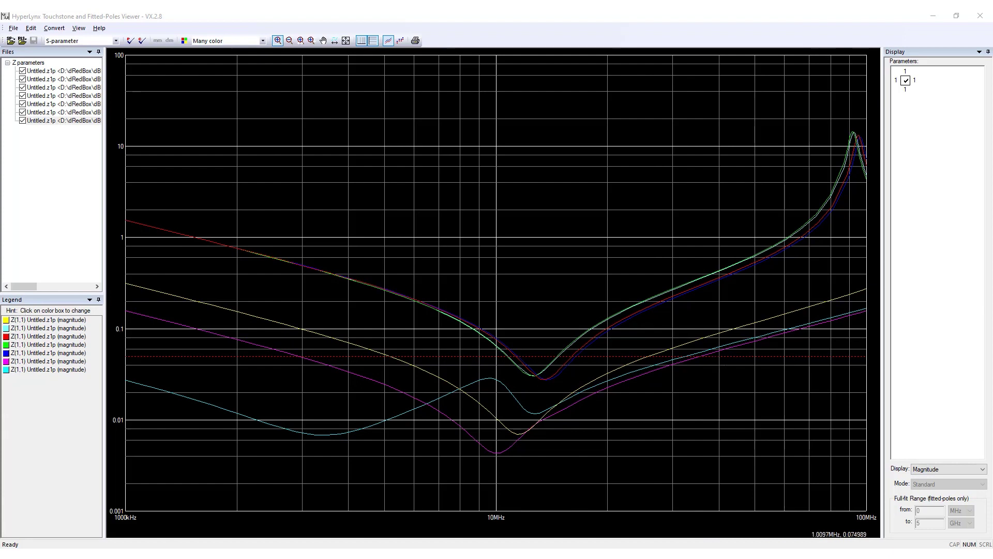
left_click(939, 16)
left_click(311, 259)
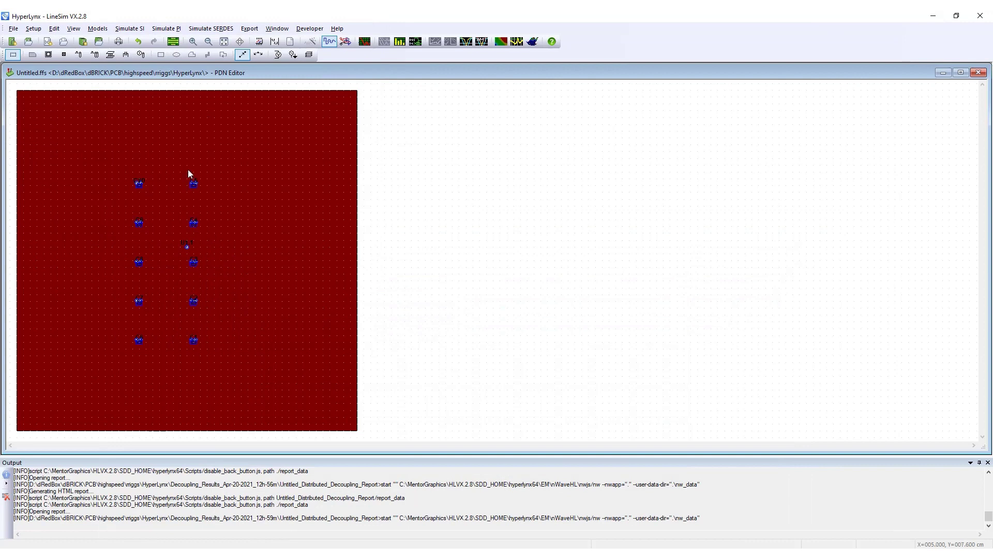
- Set the ESR of the 0.1 uF capacitors in Group1 to 10 mOhm
double_click(193, 183)
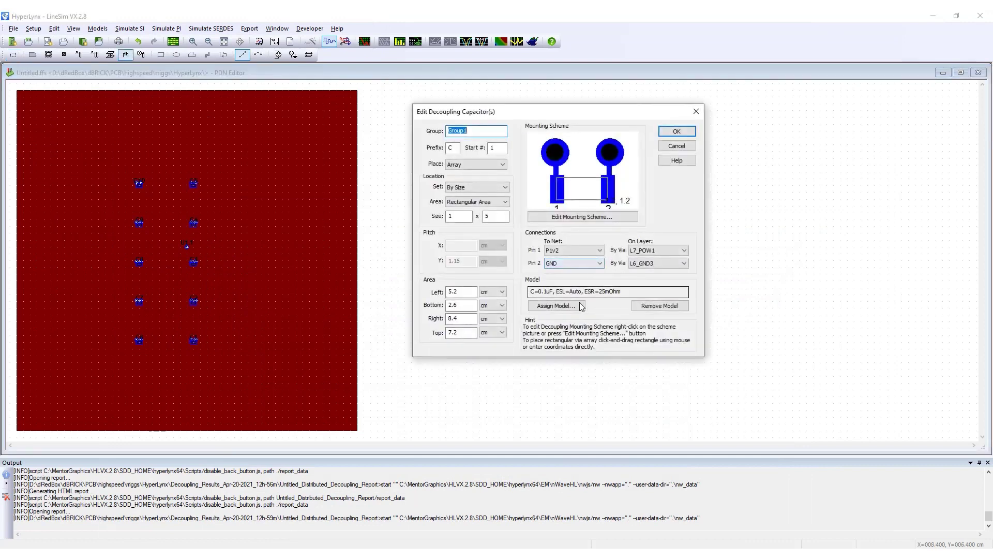
left_click(556, 306)
left_click_drag(530, 181, 498, 184)
type("10")
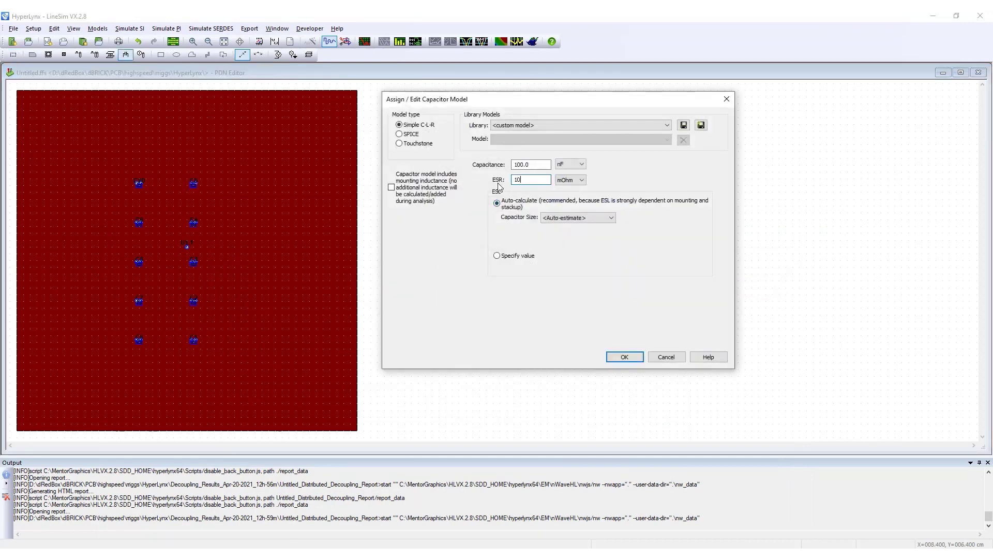
left_click(632, 357)
left_click(677, 131)
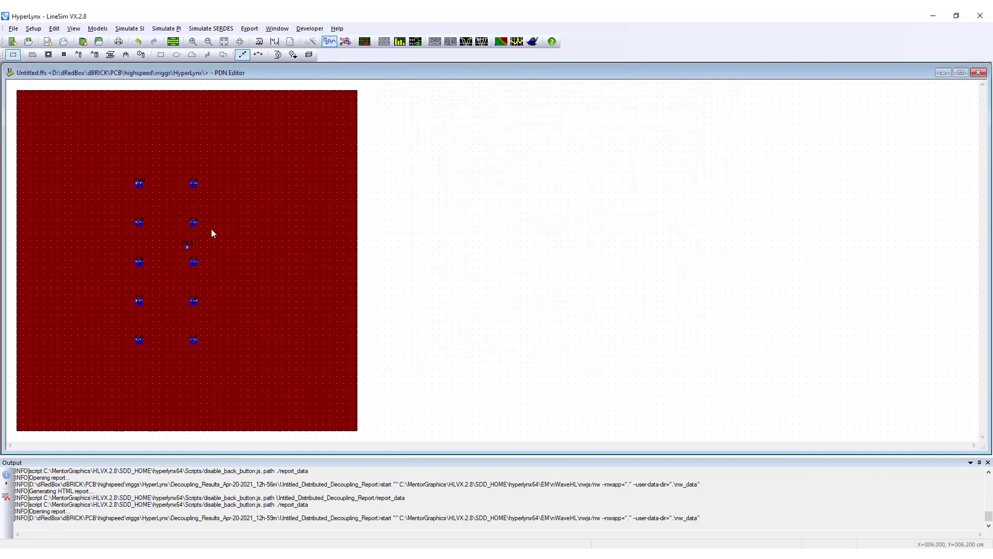
- Set the ESR of the 1 uF capacitors in Group2 to 10 mOhm
double_click(139, 226)
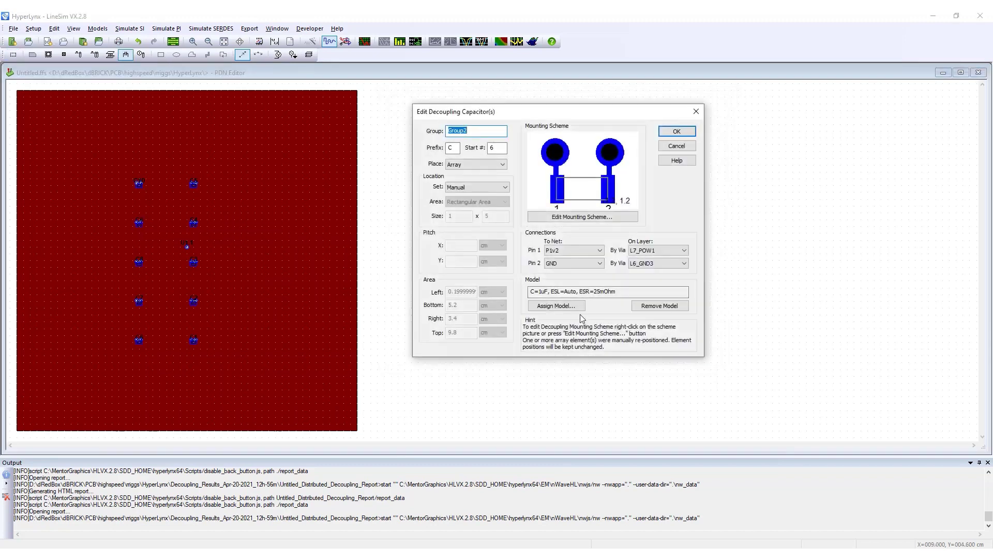
left_click(556, 306)
double_click(528, 179)
type("10")
left_click(627, 359)
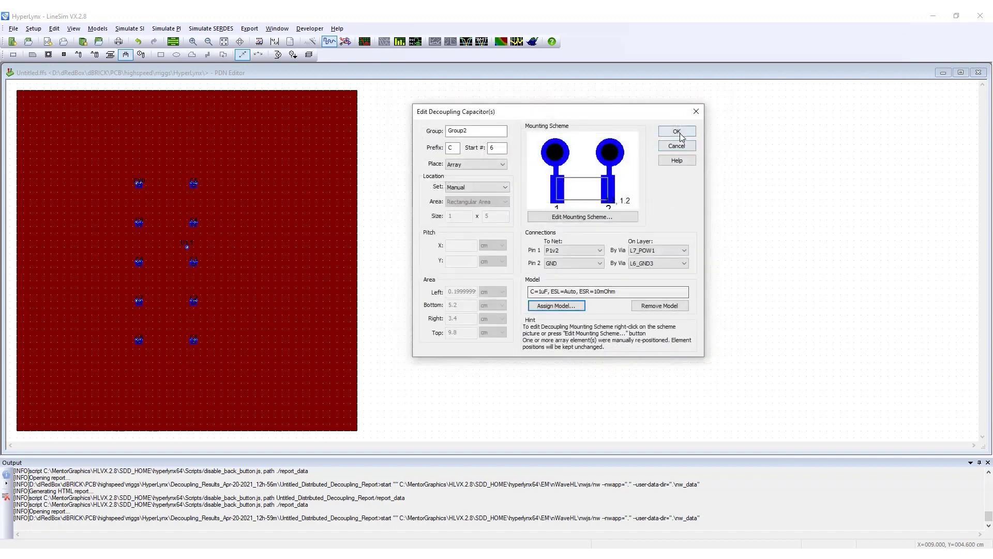
left_click(678, 132)
- Run the decoupling analysis with the 10 mOhm ESR models and view the resulting impedance curve
left_click(166, 29)
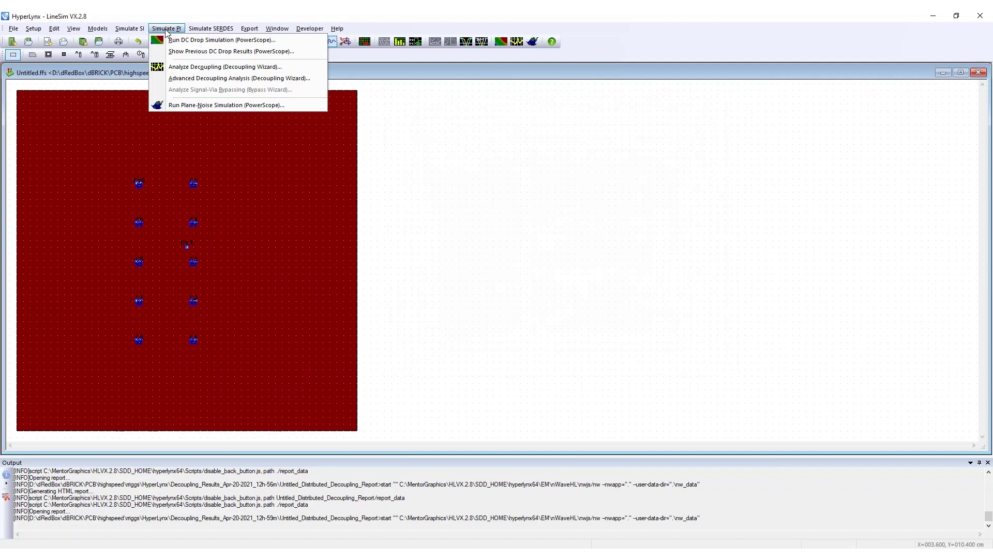
left_click(182, 65)
left_click(278, 259)
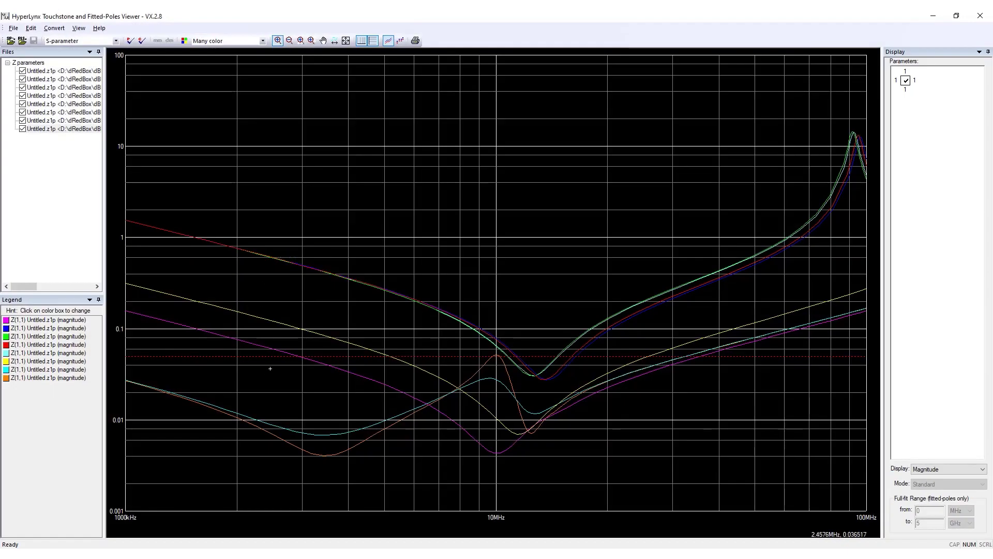